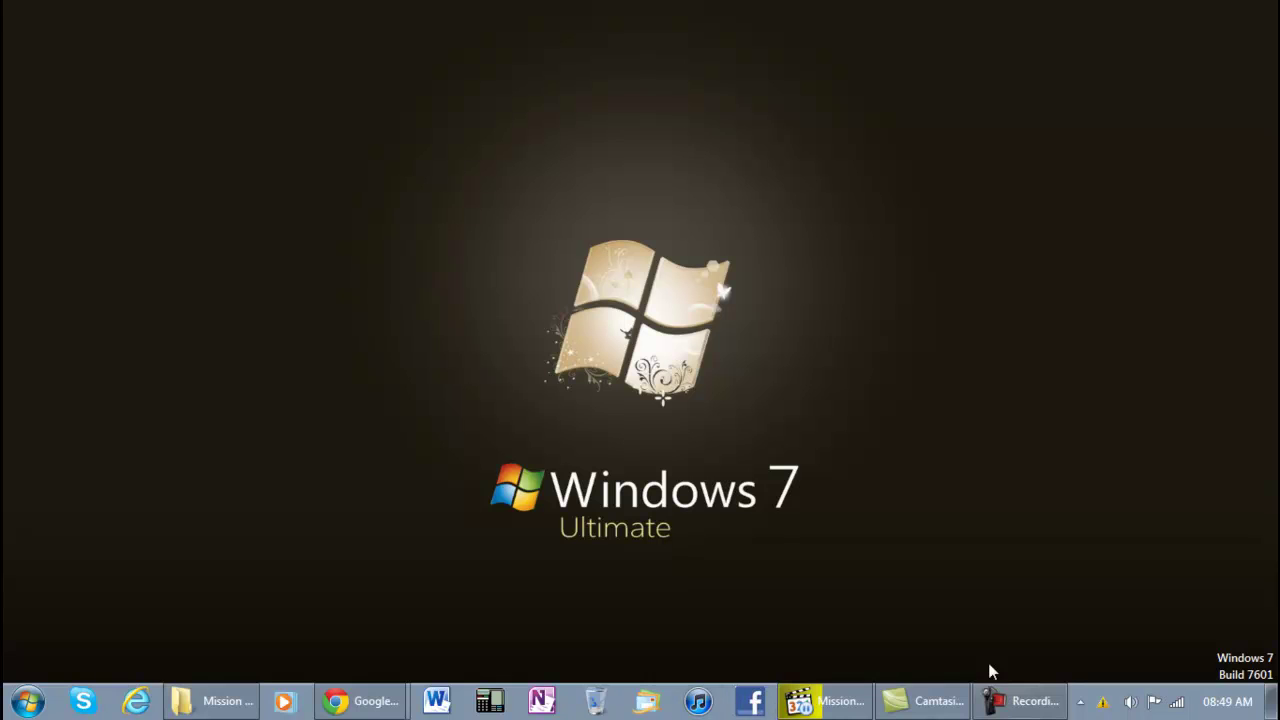
{"action": "left_click", "coordinate": [1105, 705]}
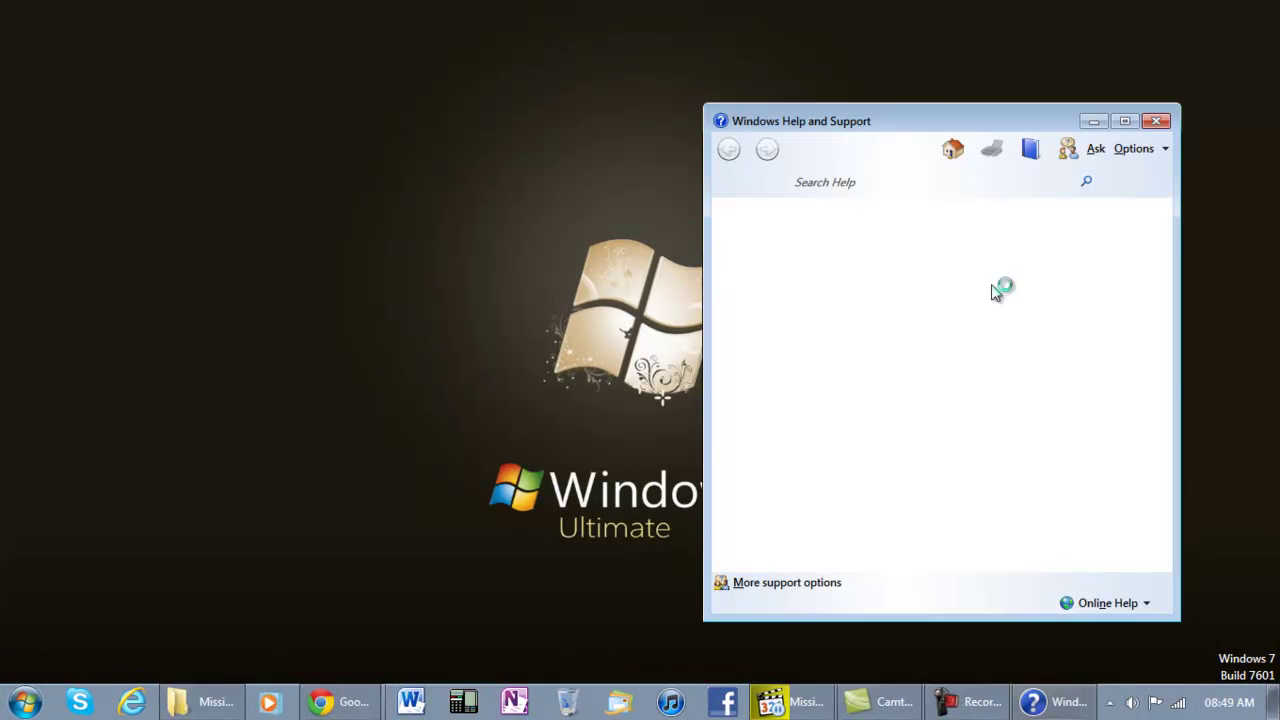
{"action": "left_click", "coordinate": [1155, 123]}
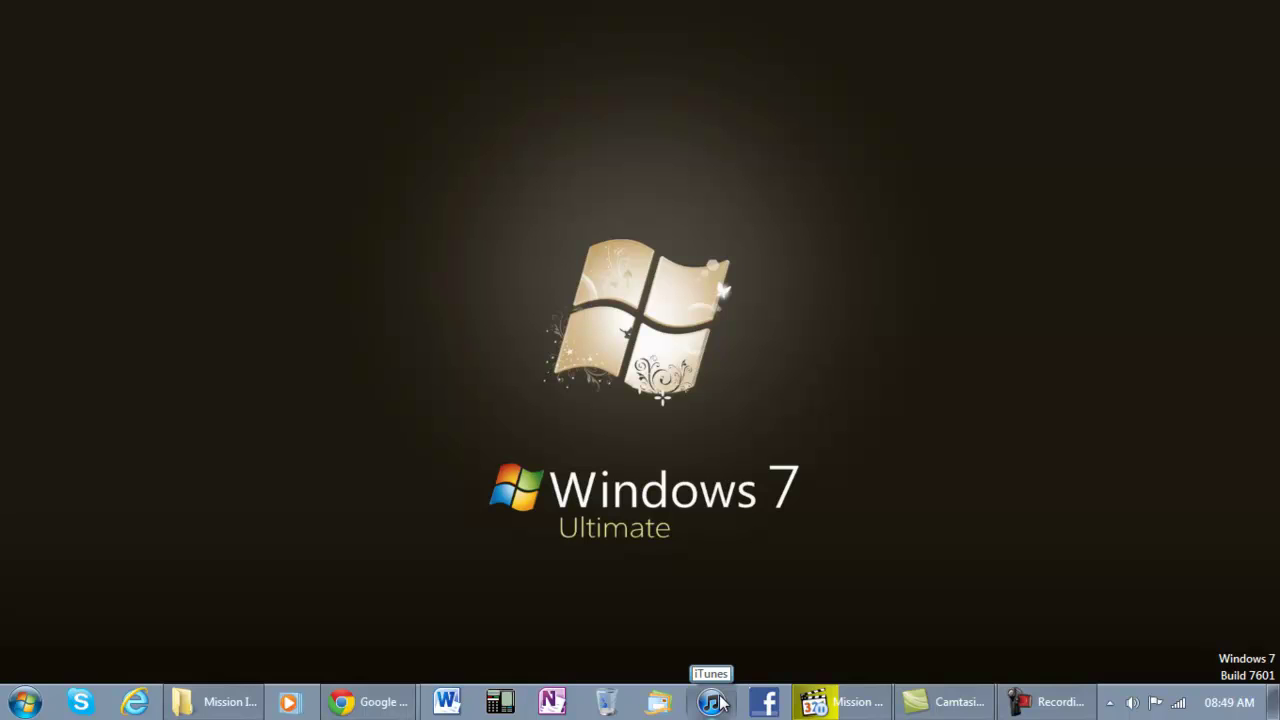
{"action": "right_click", "coordinate": [370, 86]}
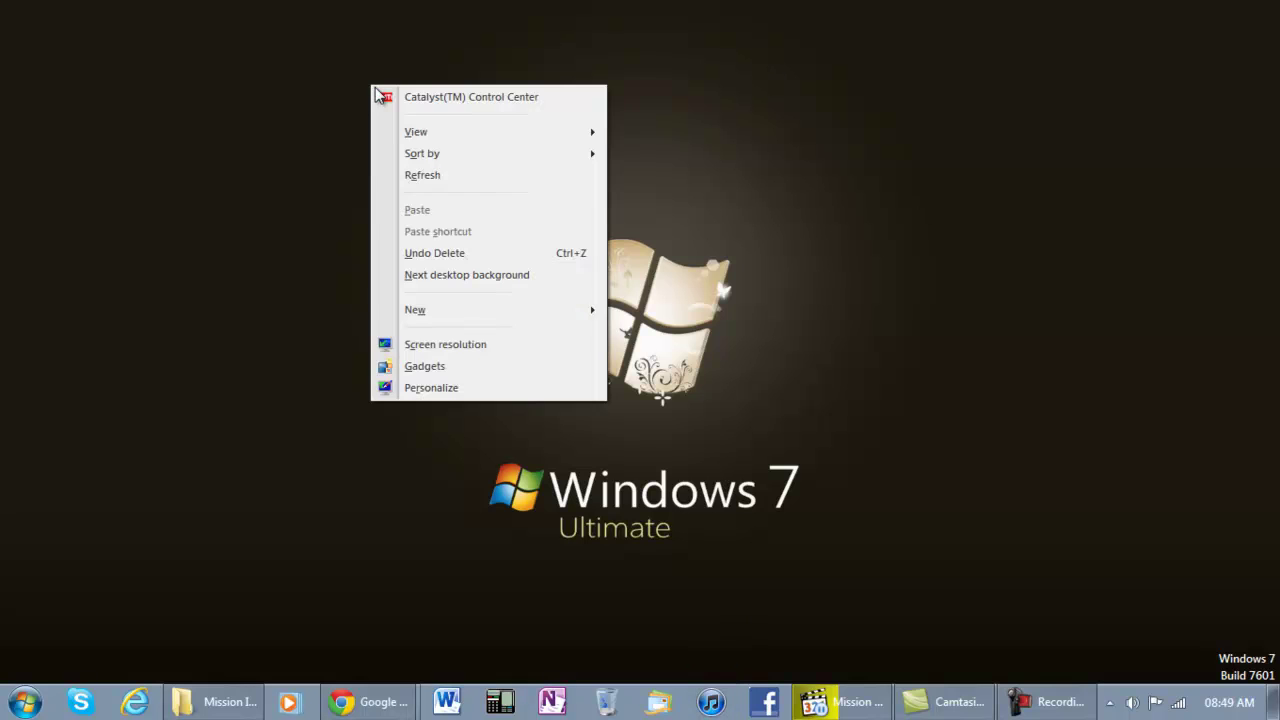
{"action": "left_click", "coordinate": [447, 182]}
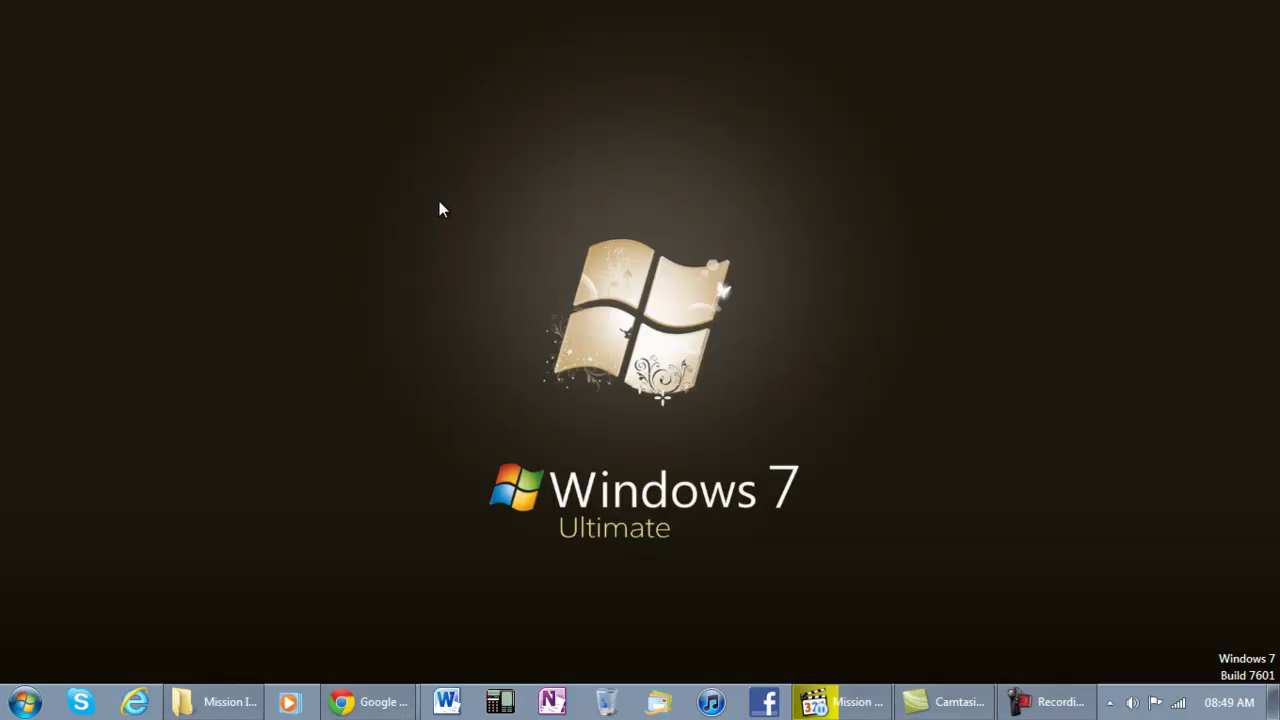
Switch to iTunes and open the account's Purchased page in the iTunes Store
{"action": "mouse_move", "coordinate": [1031, 709]}
{"action": "left_click", "coordinate": [714, 706]}
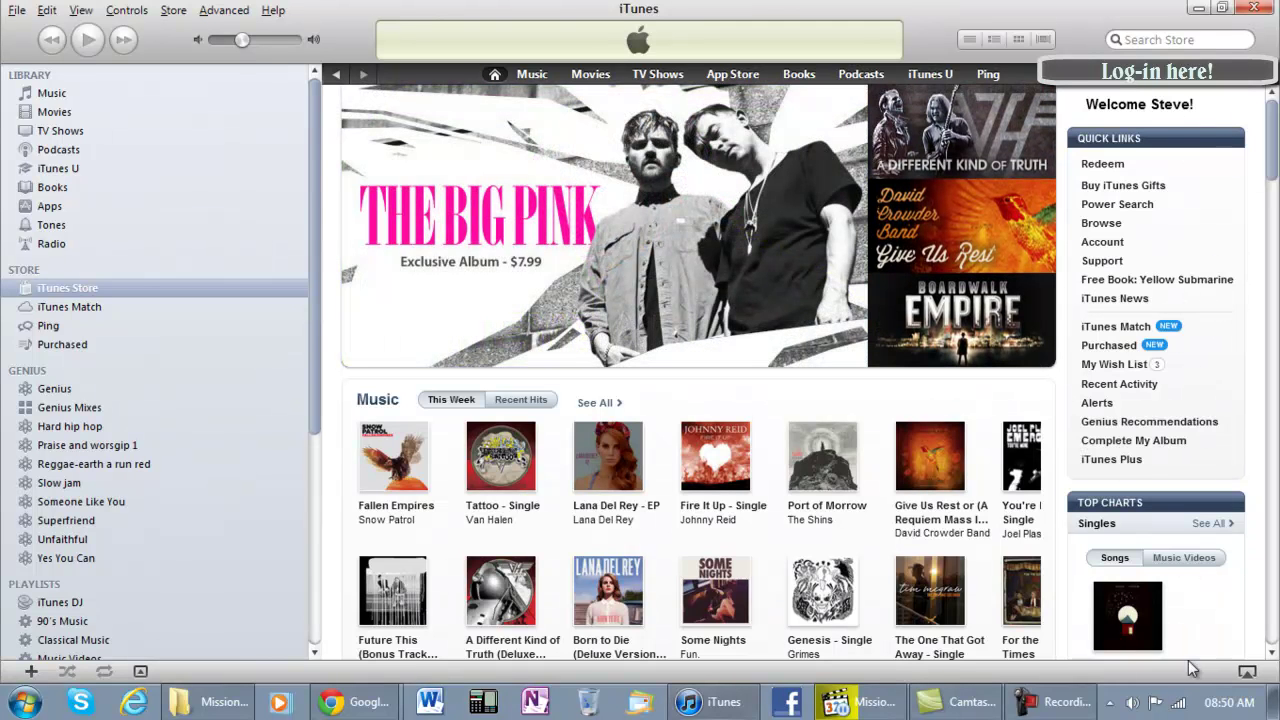
{"action": "left_click", "coordinate": [1110, 346]}
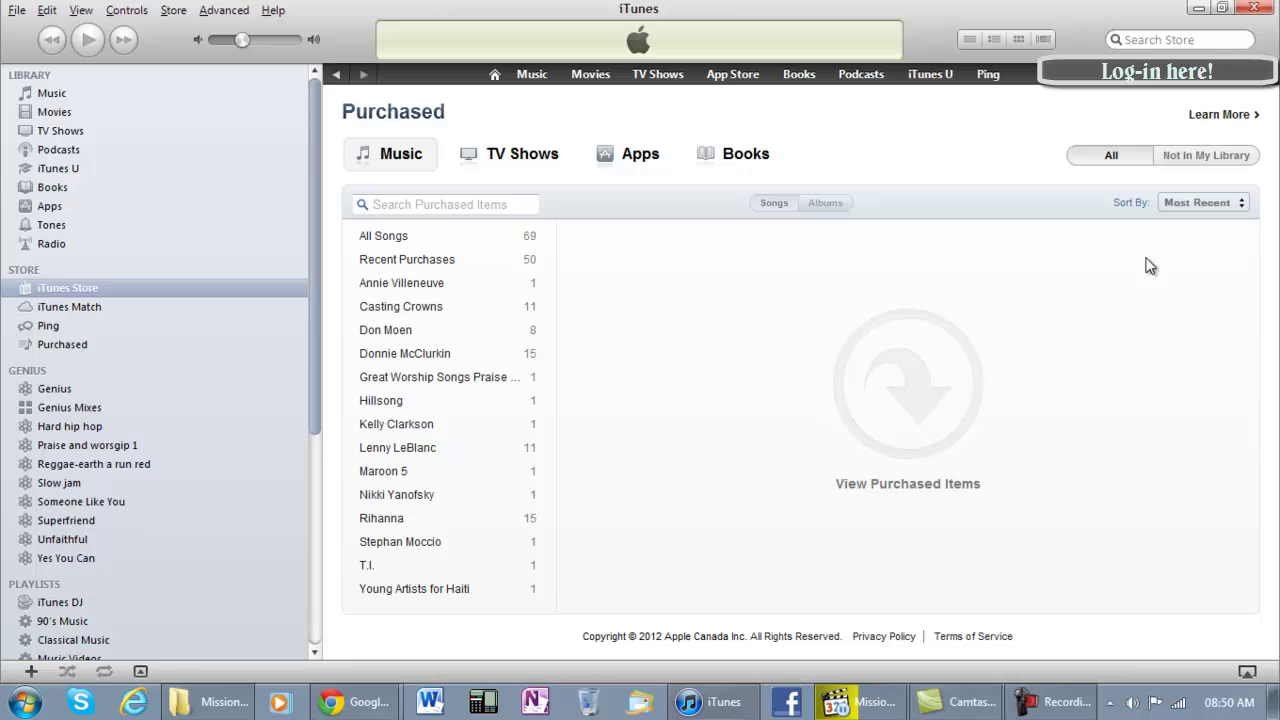
Look through the purchased items by category: Apps, Music, TV Shows and Books
{"action": "left_click", "coordinate": [620, 152]}
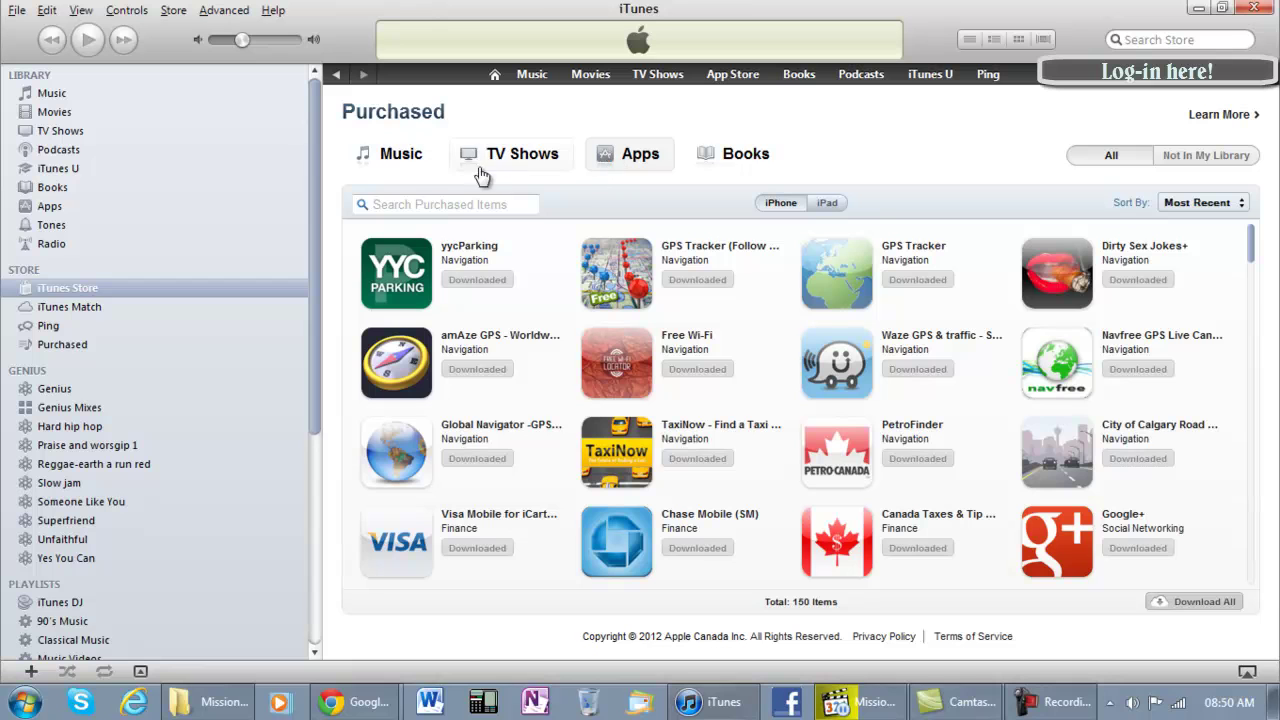
{"action": "left_click", "coordinate": [400, 158]}
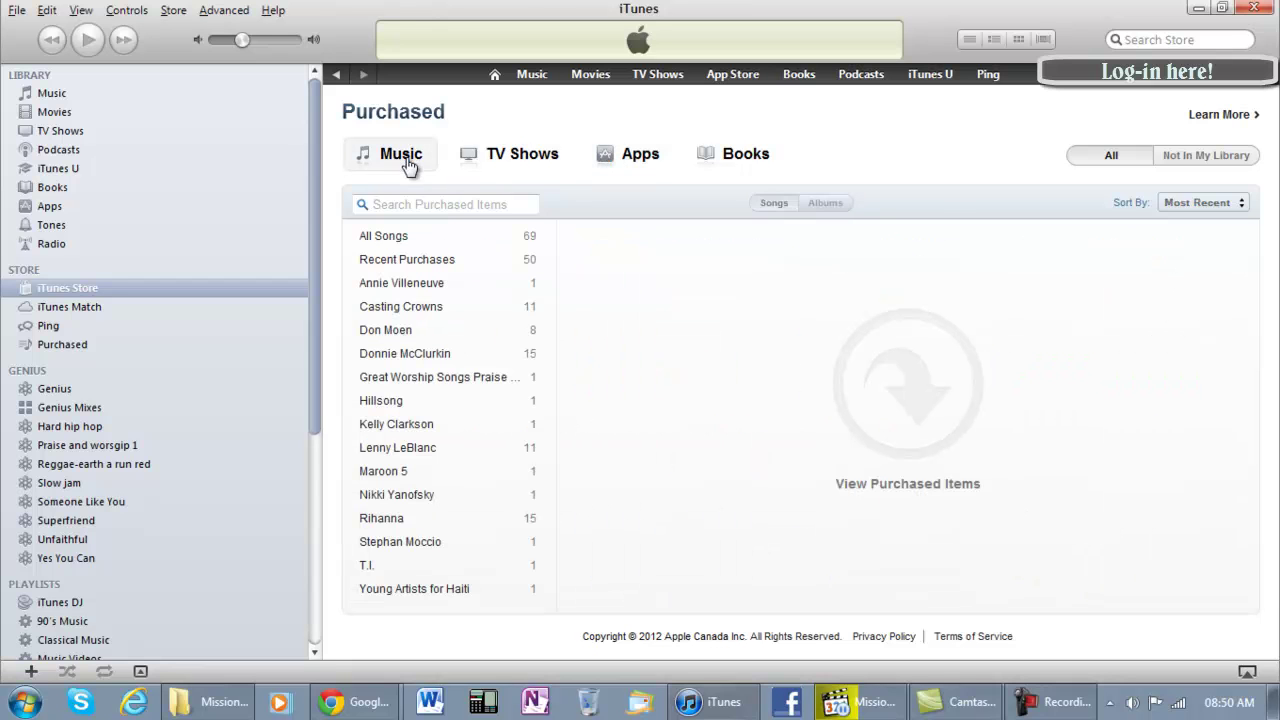
{"action": "left_click", "coordinate": [518, 166]}
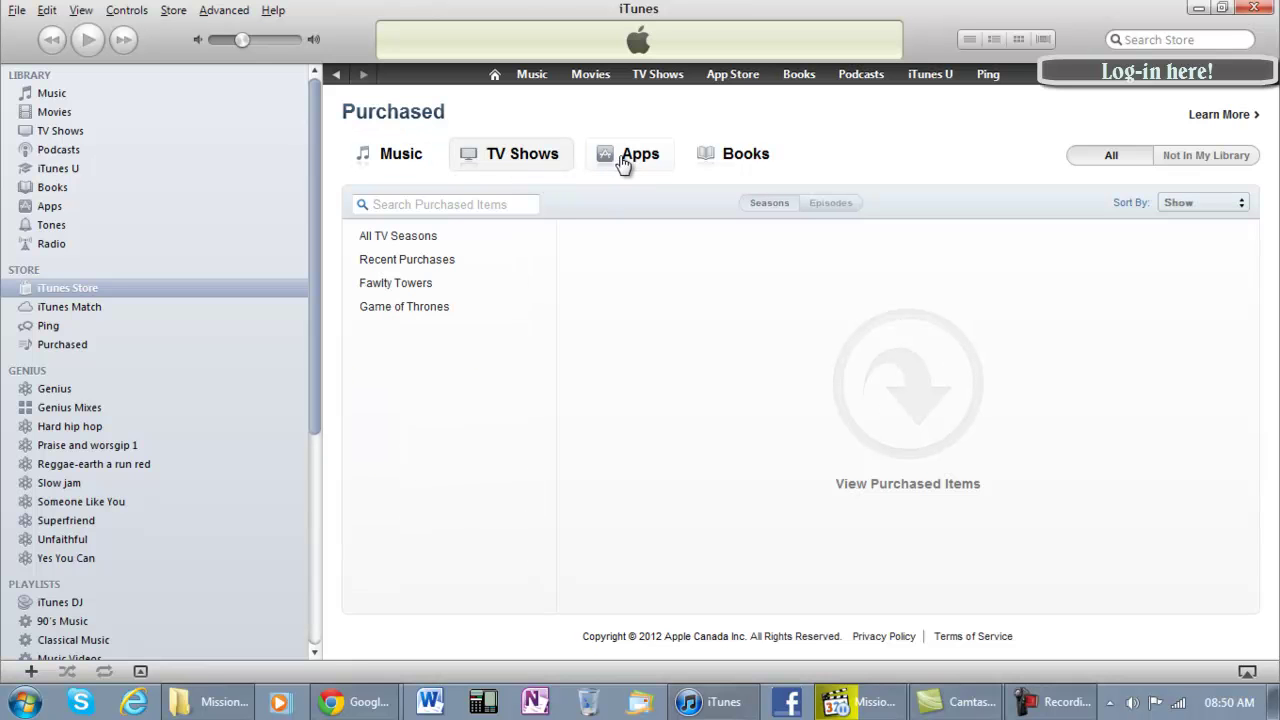
{"action": "left_click", "coordinate": [622, 163]}
{"action": "left_click", "coordinate": [757, 163]}
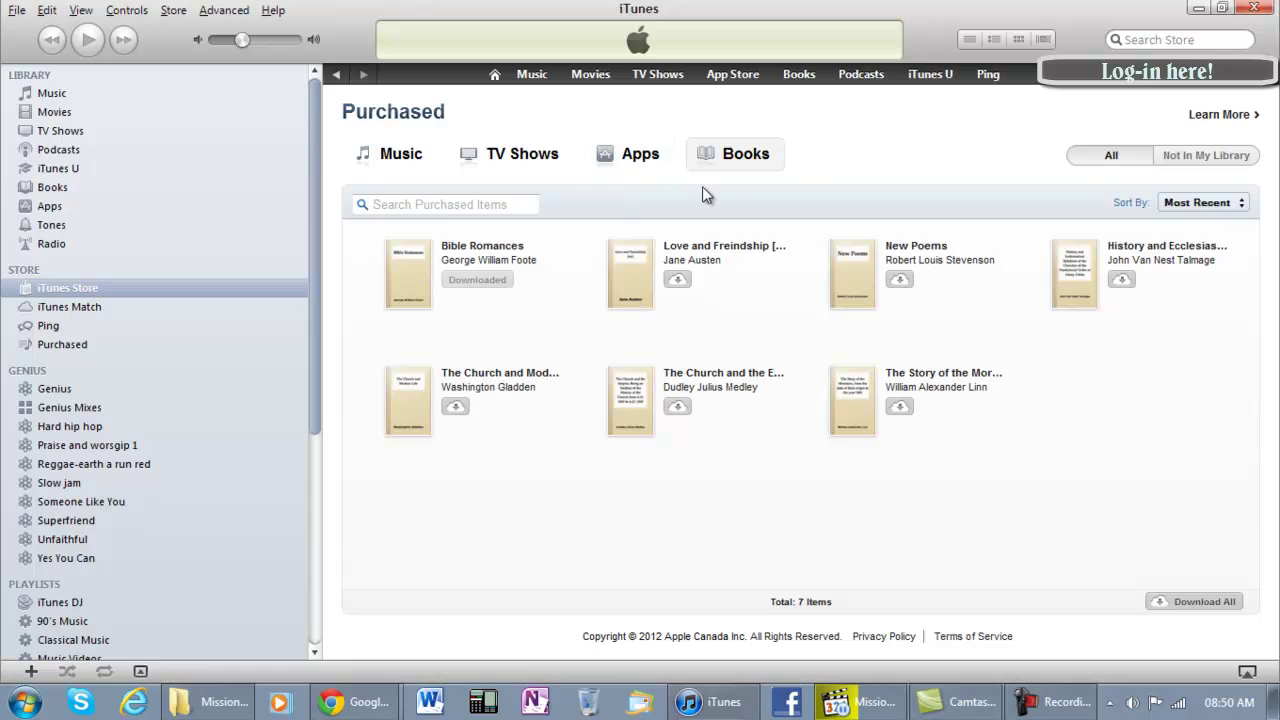
Examine the purchased iPhone apps to see which are already downloaded and which can be downloaded again
{"action": "left_click", "coordinate": [641, 157]}
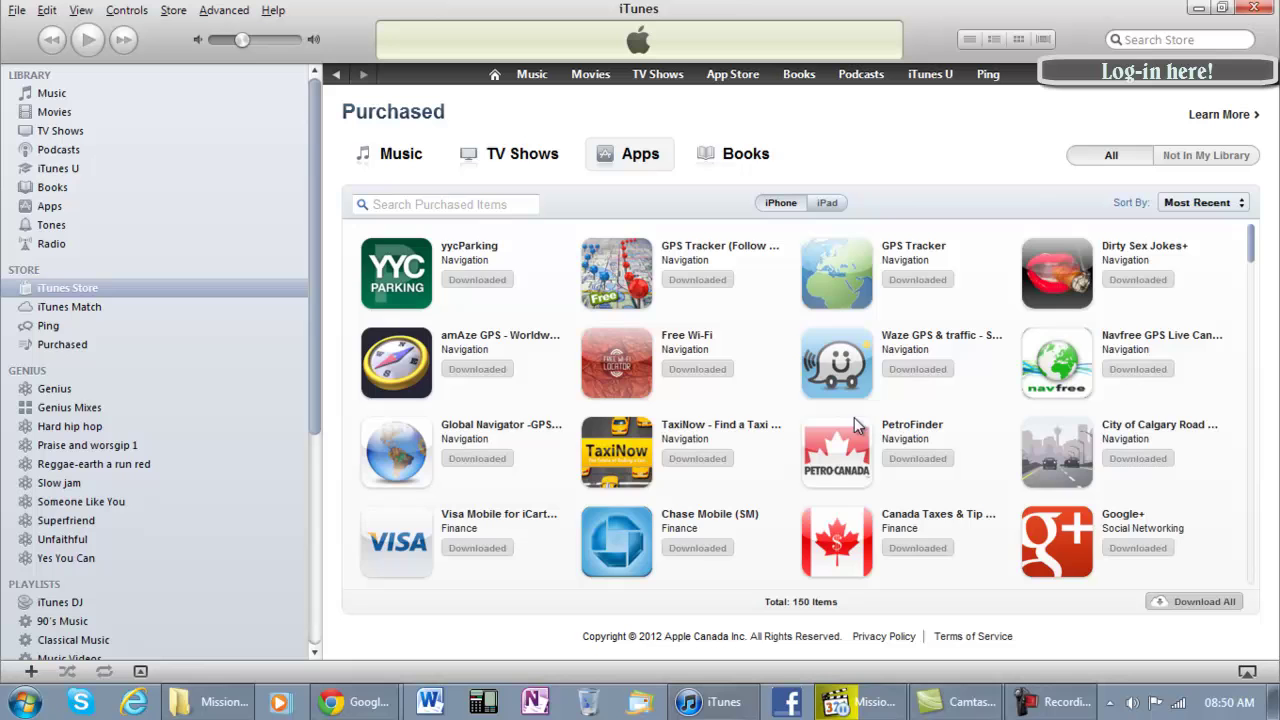
{"action": "mouse_move", "coordinate": [810, 432]}
{"action": "scroll", "coordinate": [810, 432], "scroll_direction": "down", "scroll_amount": 3}
{"action": "scroll", "coordinate": [810, 432], "scroll_direction": "down", "scroll_amount": 2}
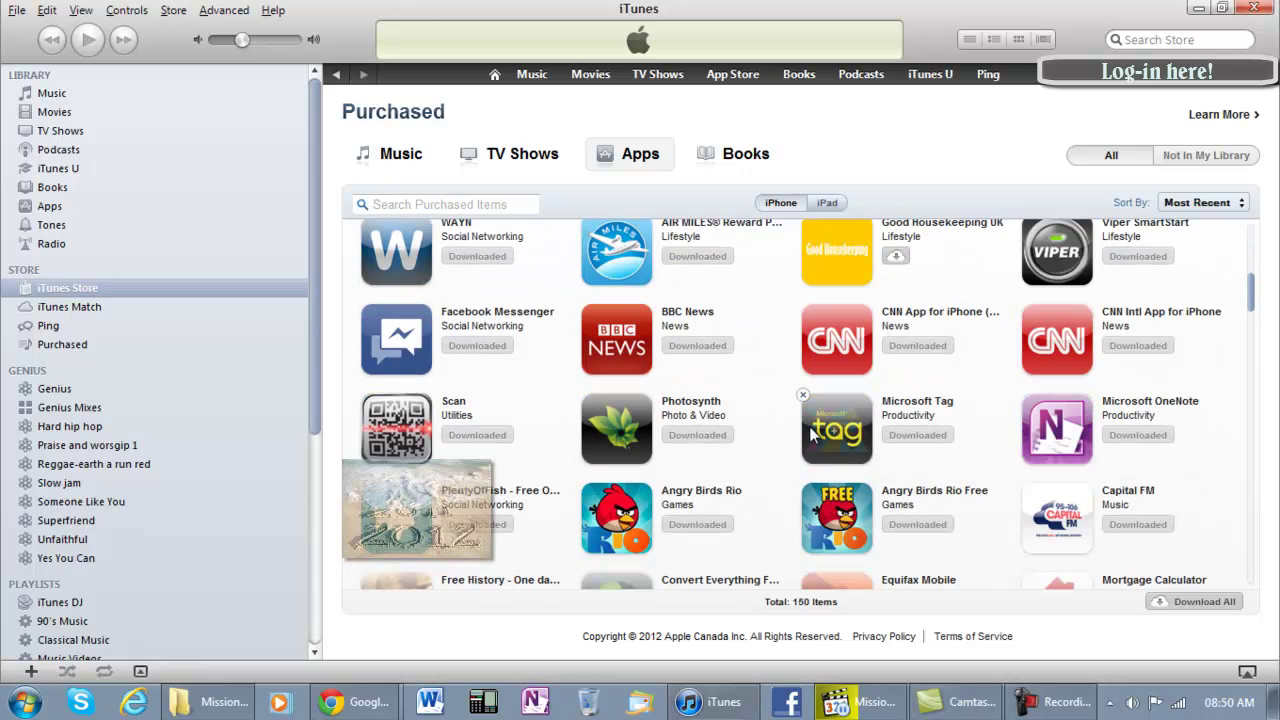
{"action": "scroll", "coordinate": [810, 432], "scroll_direction": "down", "scroll_amount": 3}
{"action": "scroll", "coordinate": [810, 432], "scroll_direction": "down", "scroll_amount": 1}
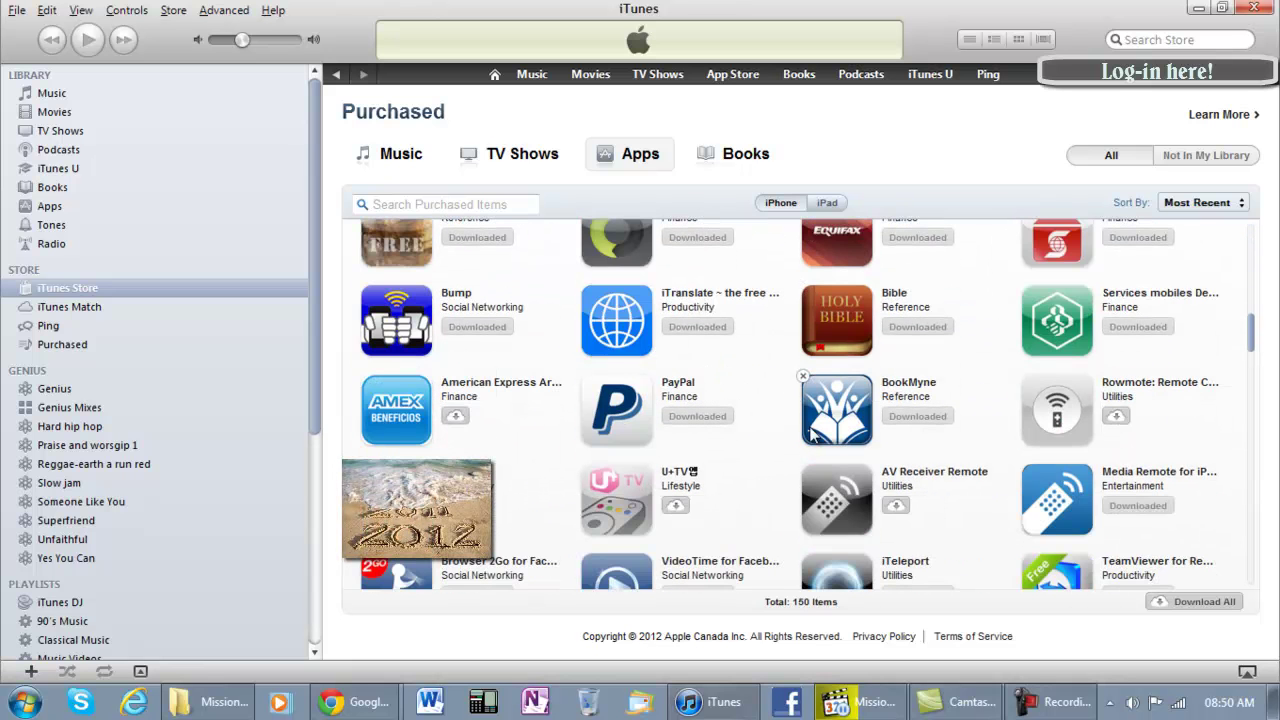
{"action": "scroll", "coordinate": [810, 432], "scroll_direction": "down", "scroll_amount": 2}
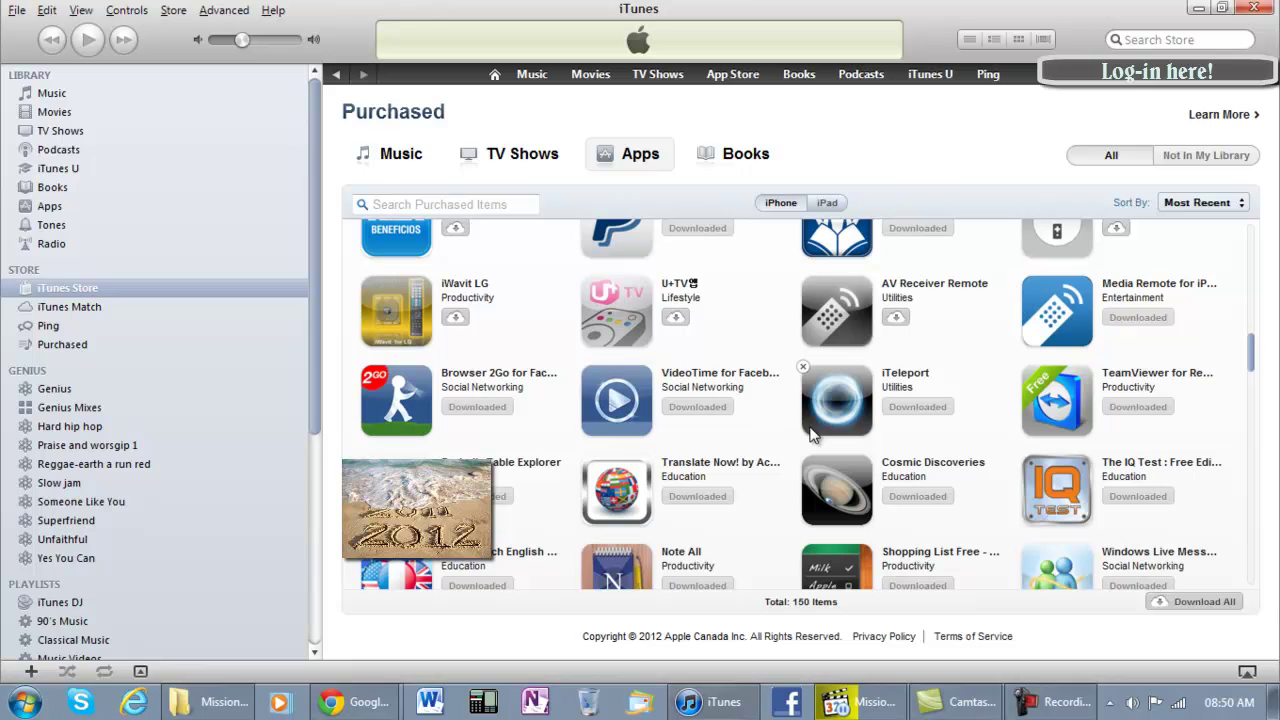
{"action": "scroll", "coordinate": [810, 432], "scroll_direction": "down", "scroll_amount": 1}
{"action": "scroll", "coordinate": [810, 432], "scroll_direction": "down", "scroll_amount": 2}
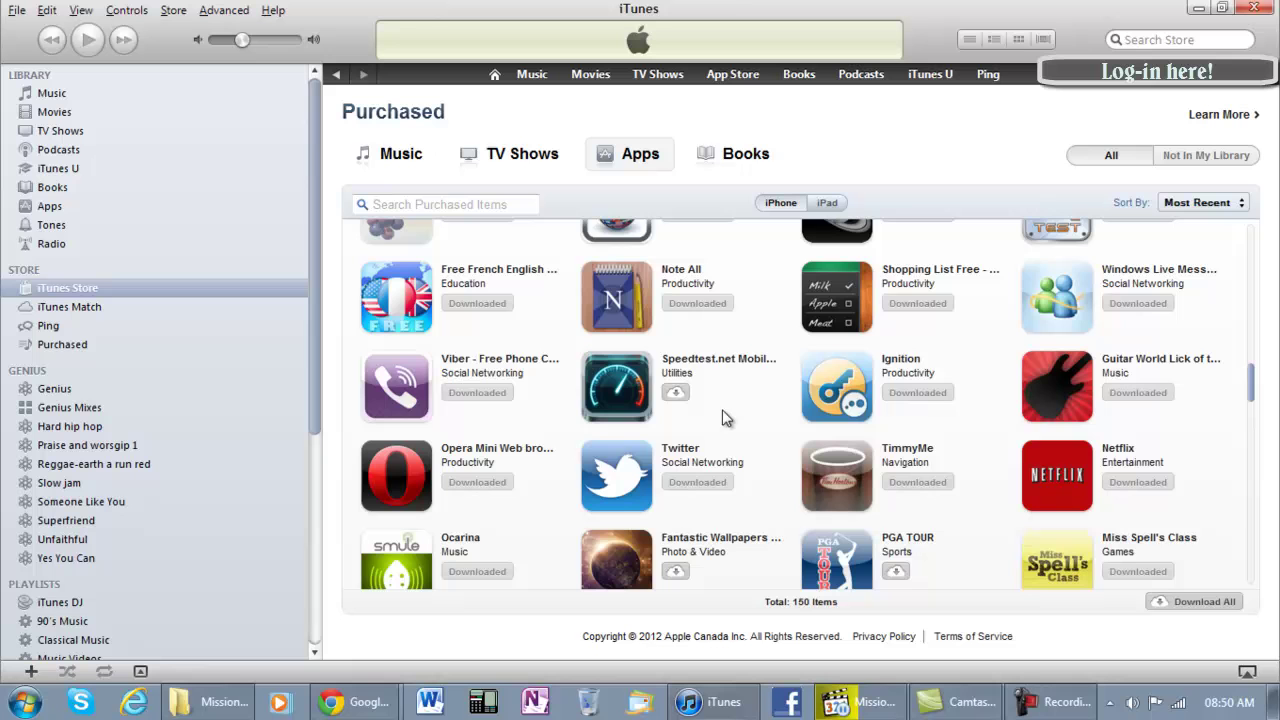
{"action": "scroll", "coordinate": [756, 368], "scroll_direction": "down", "scroll_amount": 3}
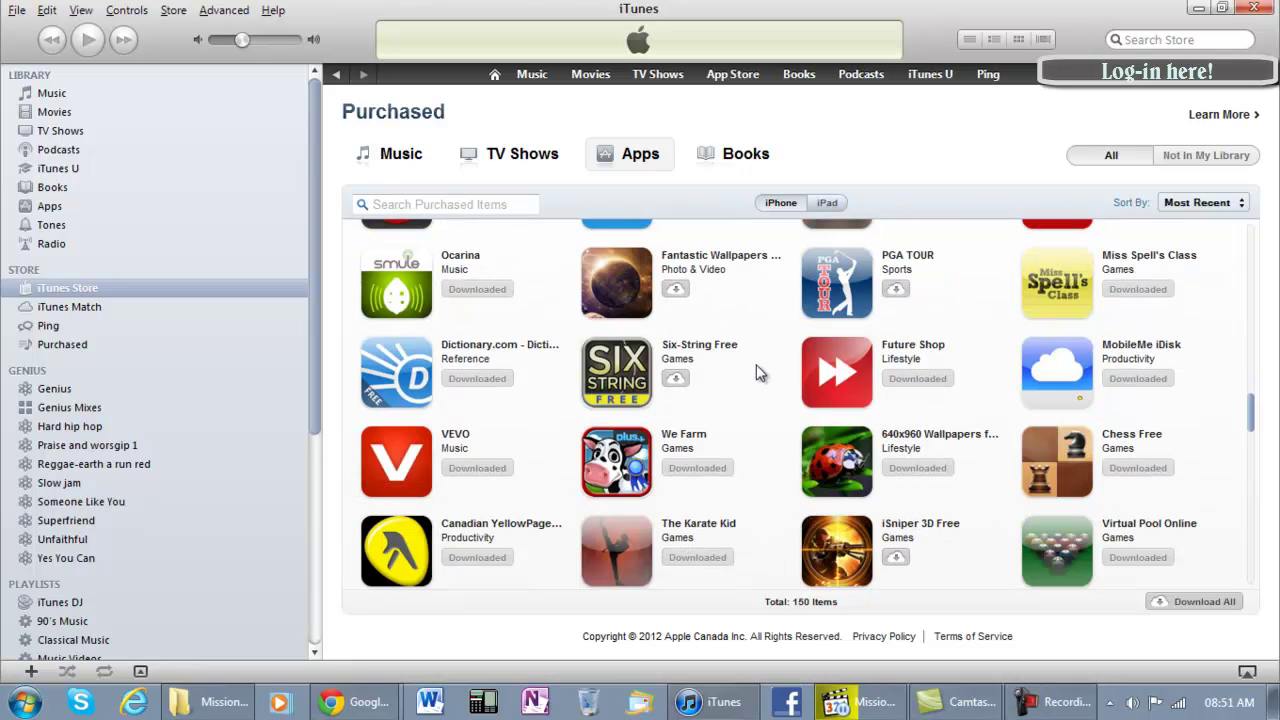
{"action": "scroll", "coordinate": [1013, 481], "scroll_direction": "down", "scroll_amount": 1}
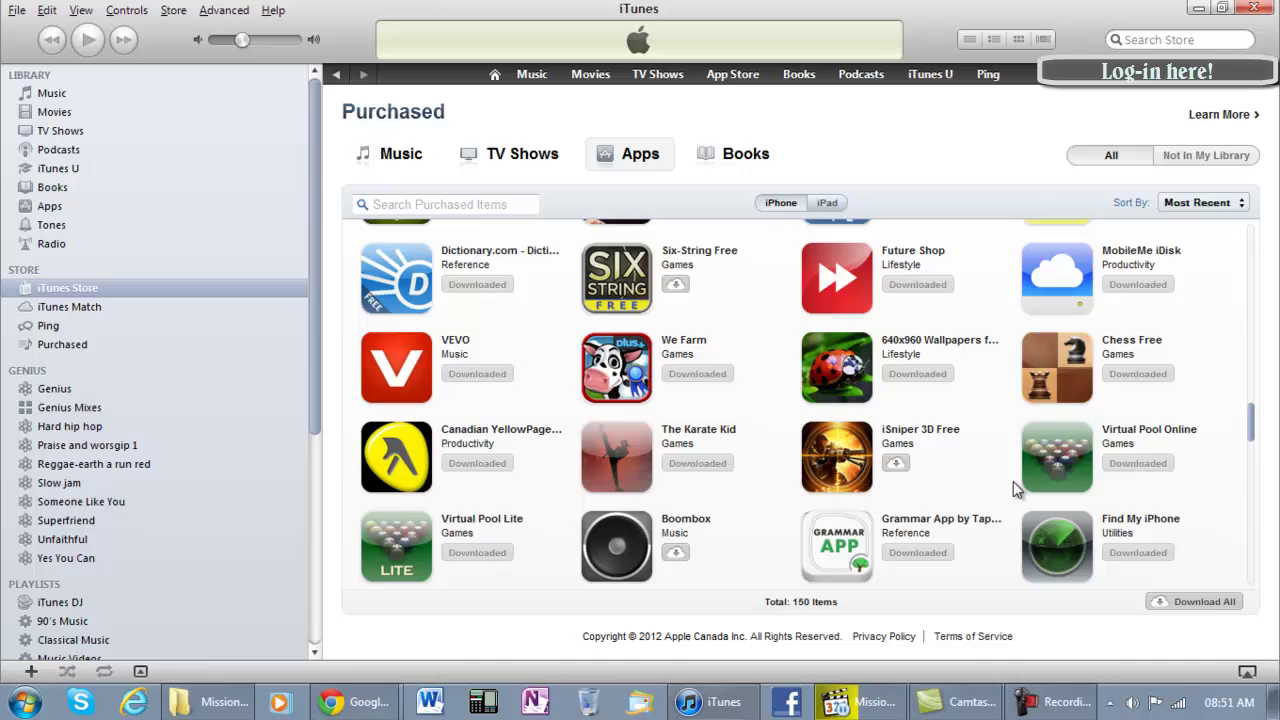
{"action": "scroll", "coordinate": [1013, 481], "scroll_direction": "down", "scroll_amount": 1}
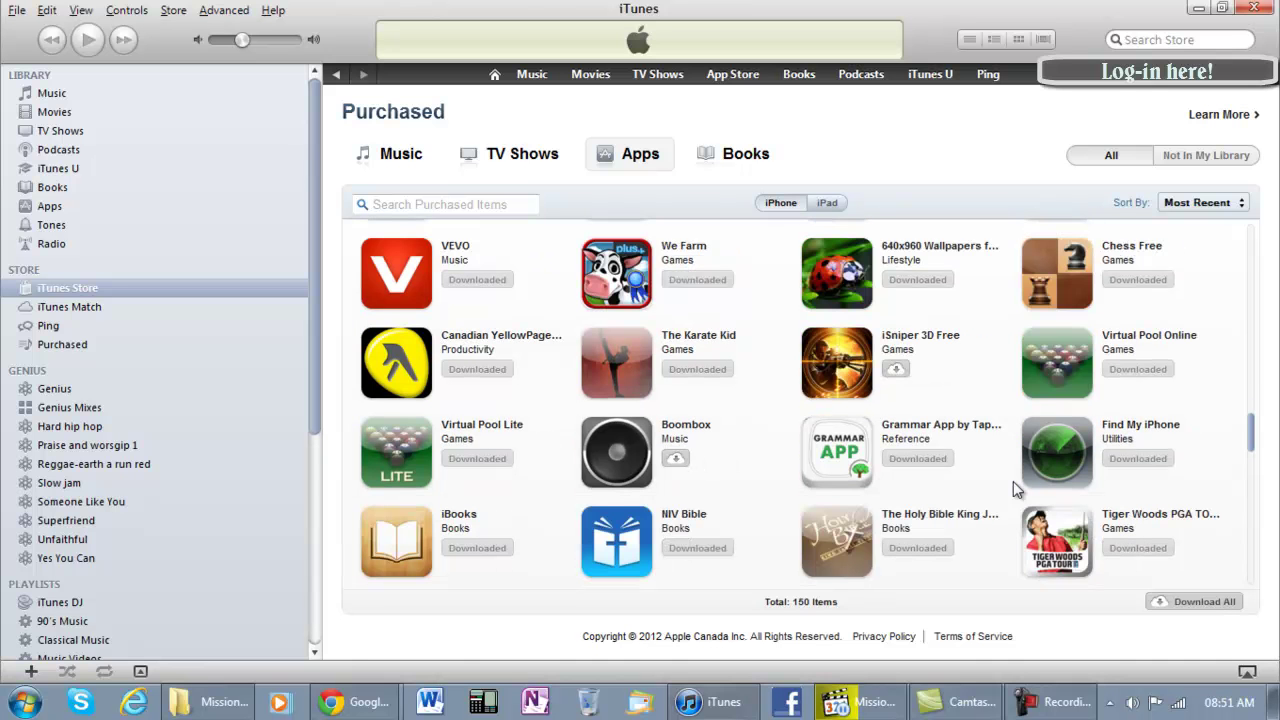
{"action": "scroll", "coordinate": [1013, 481], "scroll_direction": "down", "scroll_amount": 2}
{"action": "scroll", "coordinate": [1013, 481], "scroll_direction": "up", "scroll_amount": 1}
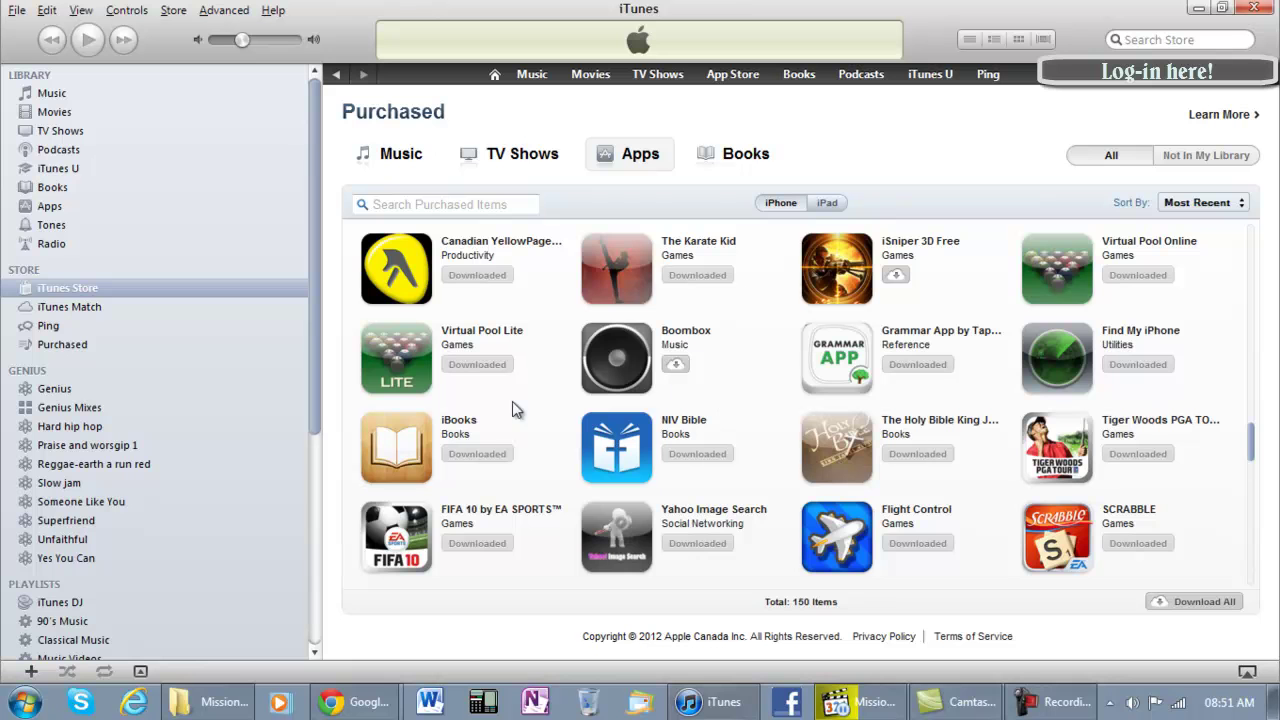
{"action": "scroll", "coordinate": [858, 424], "scroll_direction": "down", "scroll_amount": 8}
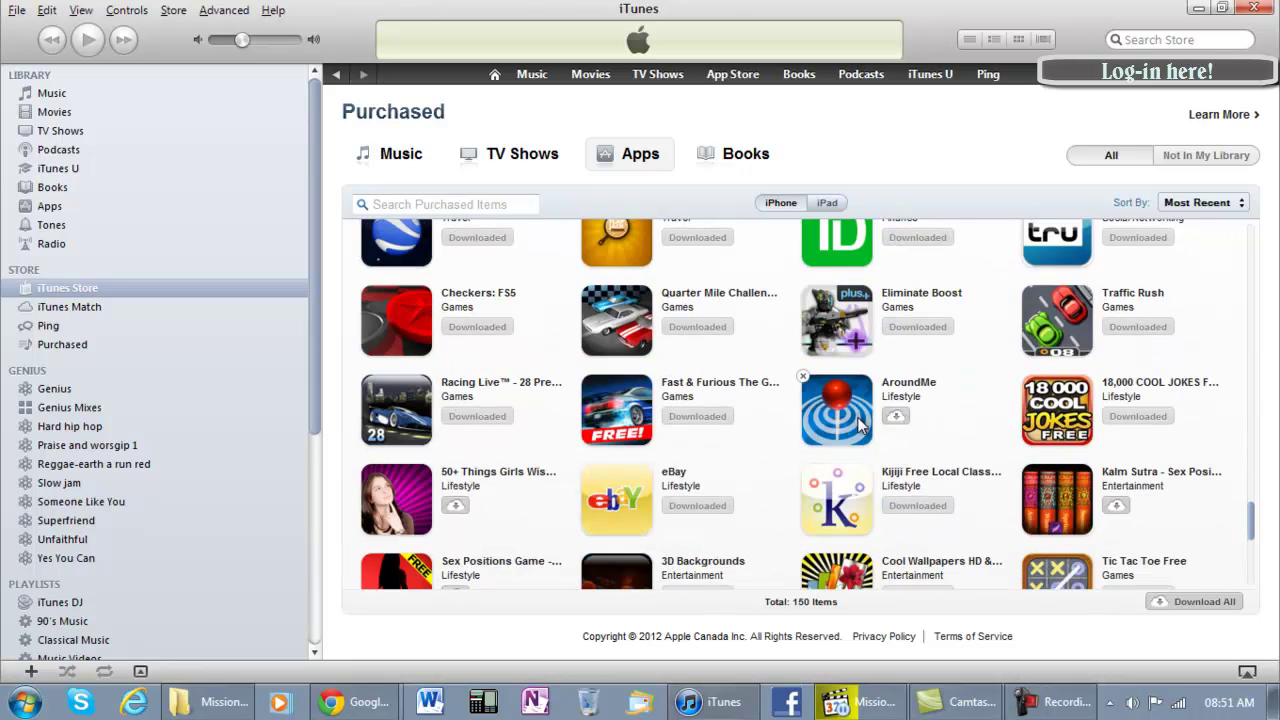
{"action": "scroll", "coordinate": [858, 424], "scroll_direction": "down", "scroll_amount": 3}
{"action": "scroll", "coordinate": [858, 424], "scroll_direction": "up", "scroll_amount": 3}
{"action": "scroll", "coordinate": [858, 424], "scroll_direction": "down", "scroll_amount": 3}
{"action": "scroll", "coordinate": [858, 424], "scroll_direction": "up", "scroll_amount": 3}
{"action": "scroll", "coordinate": [858, 424], "scroll_direction": "up", "scroll_amount": 3}
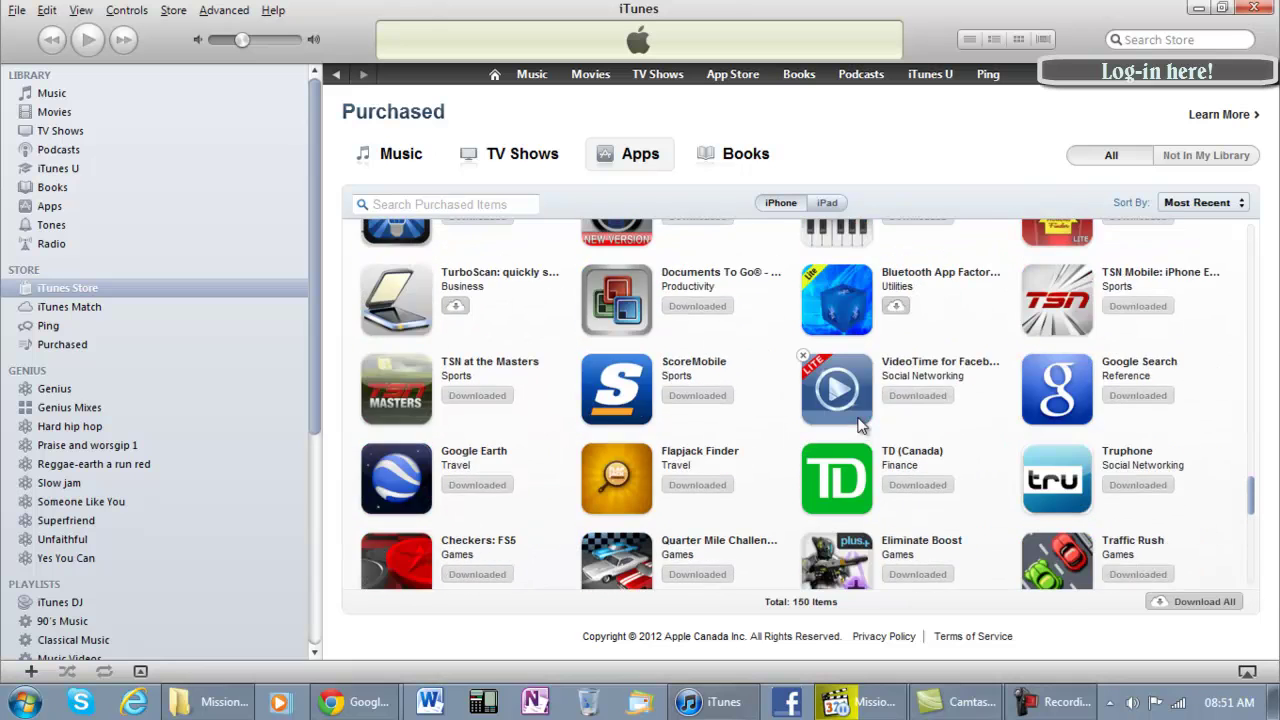
{"action": "scroll", "coordinate": [858, 424], "scroll_direction": "up", "scroll_amount": 6}
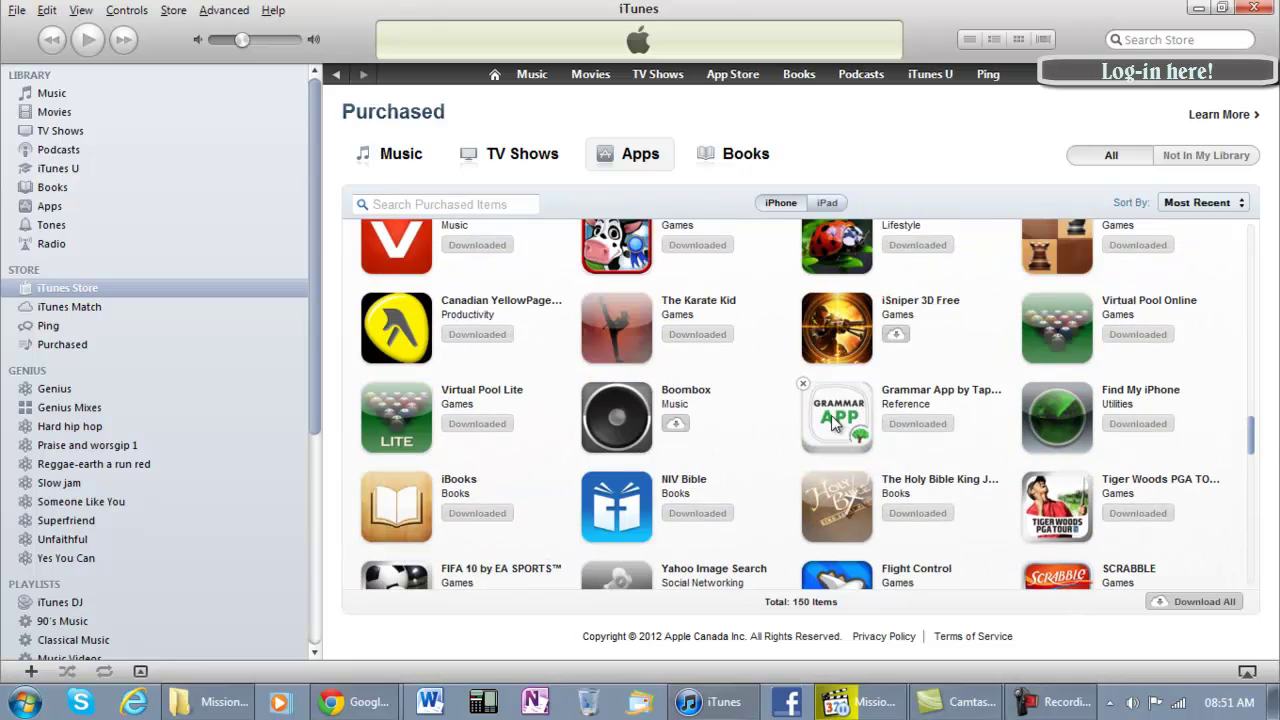
{"action": "scroll", "coordinate": [833, 422], "scroll_direction": "up", "scroll_amount": 2}
{"action": "scroll", "coordinate": [436, 397], "scroll_direction": "up", "scroll_amount": 2}
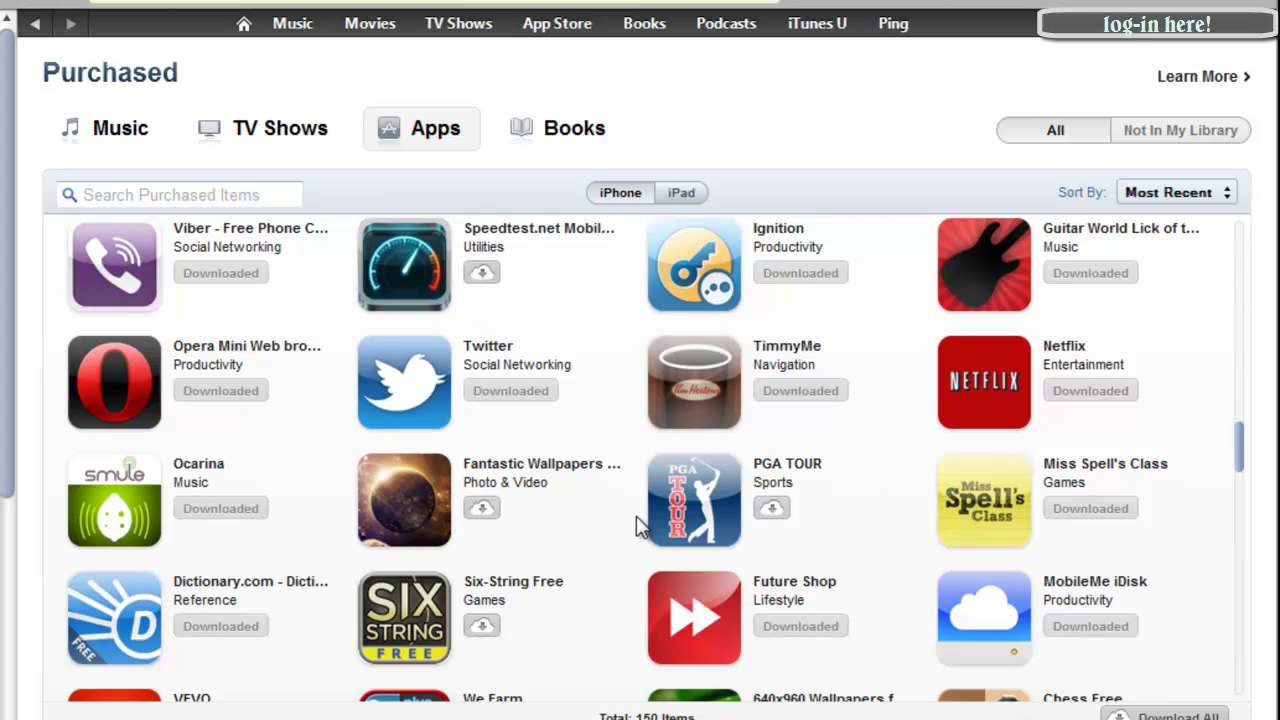
Download the purchased app iSniper 3D Free again and show its progress in the Downloads list
{"action": "scroll", "coordinate": [582, 508], "scroll_direction": "down", "scroll_amount": 5}
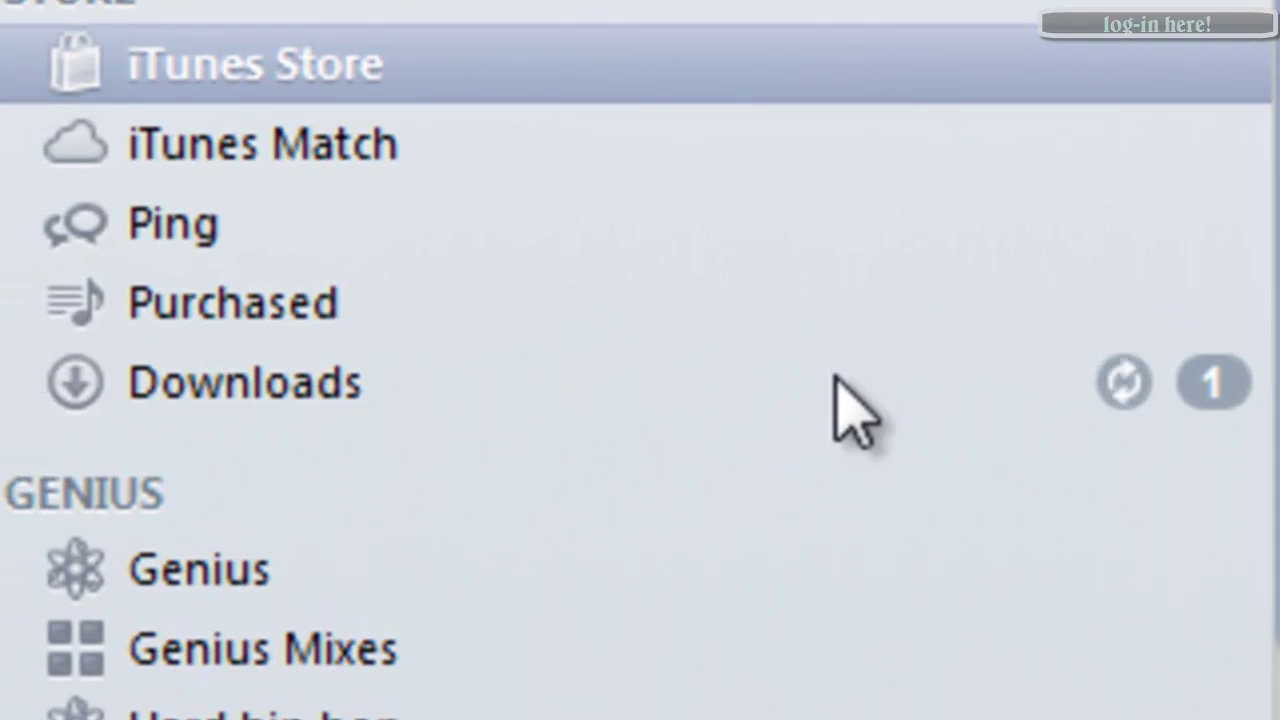
{"action": "left_click", "coordinate": [834, 400]}
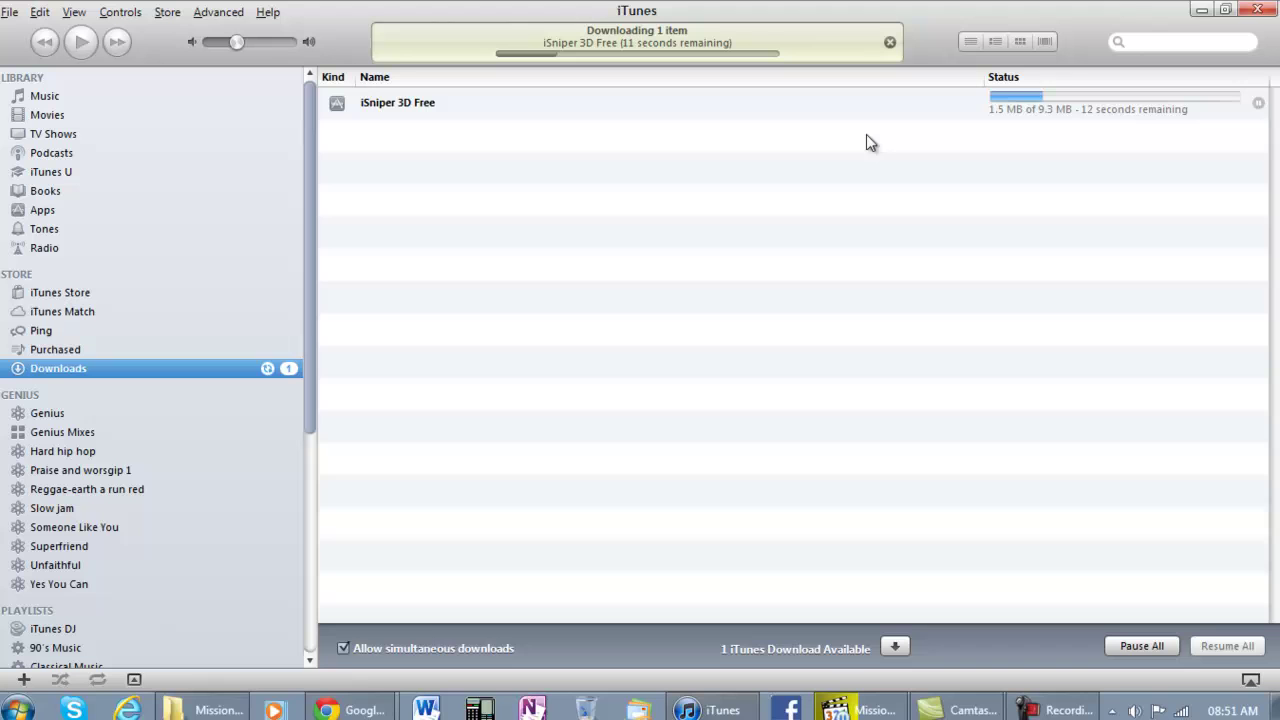